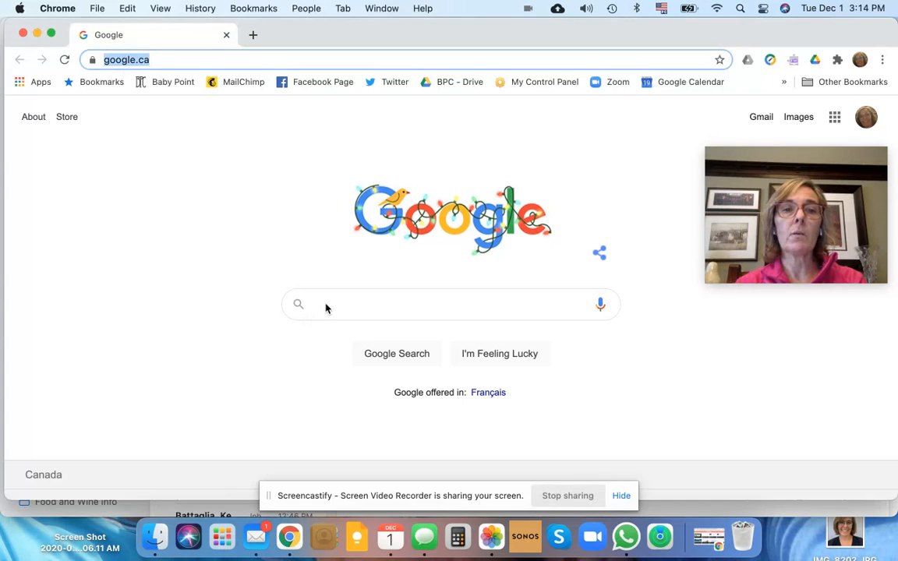
Search Google for "Google contacts" and open the Google Contacts web app
left_click(338, 305)
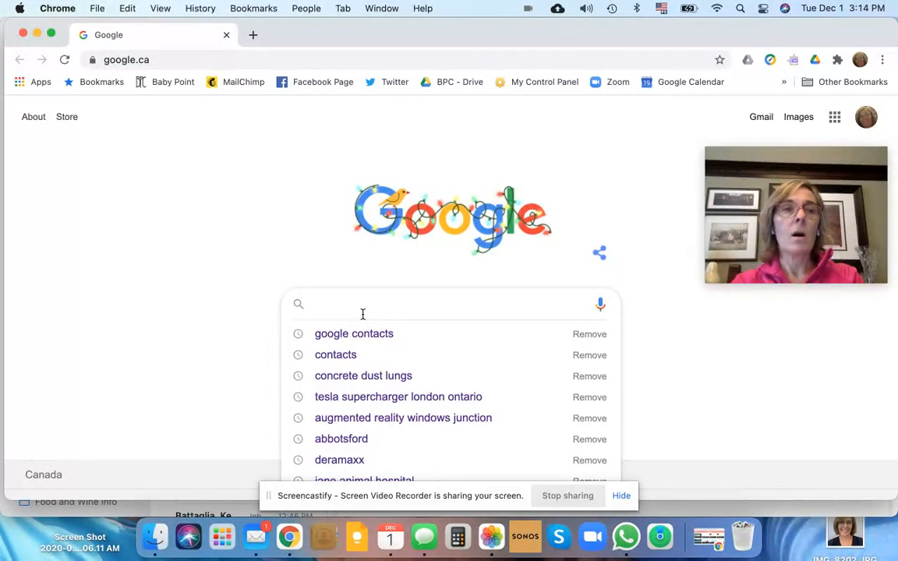
left_click(170, 61)
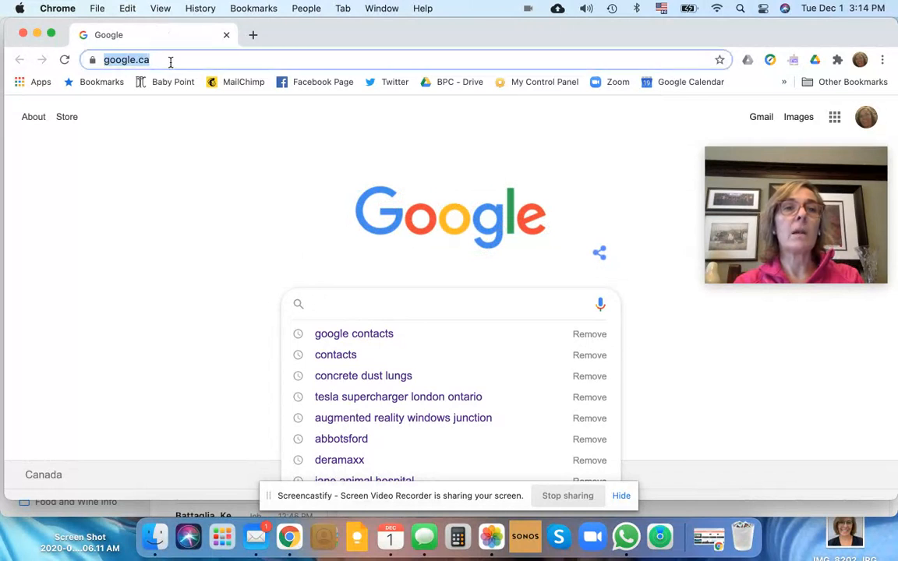
left_click(319, 301)
type("Gog")
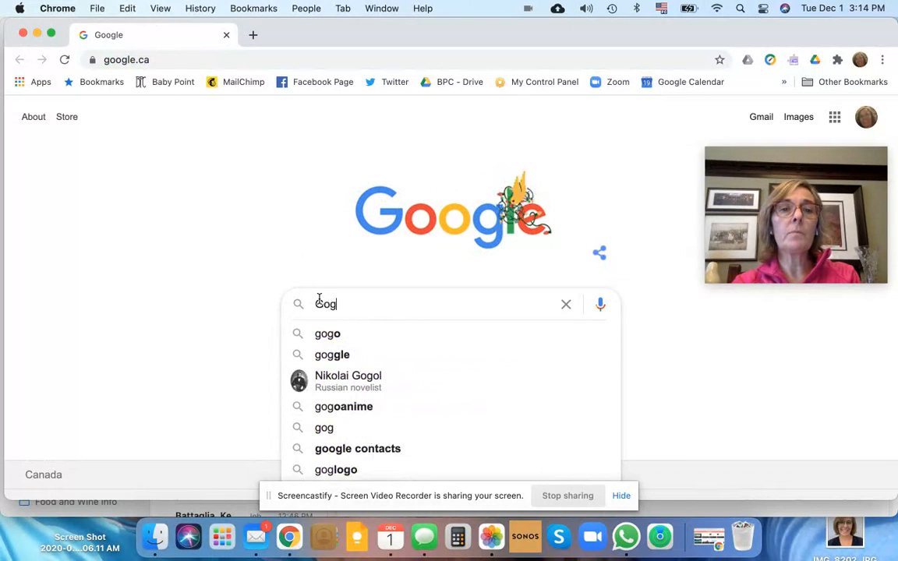
key("BackSpace")
type("ogle contacts")
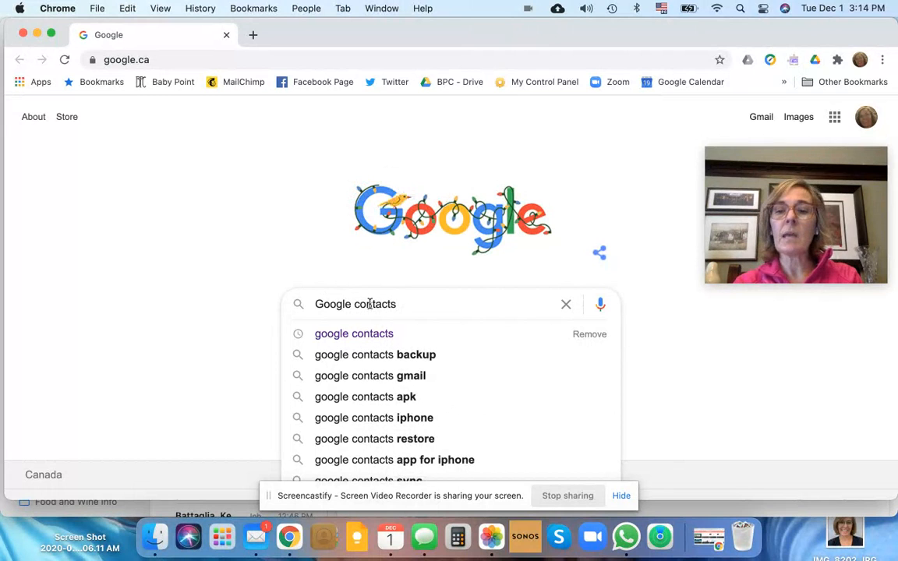
key("Return")
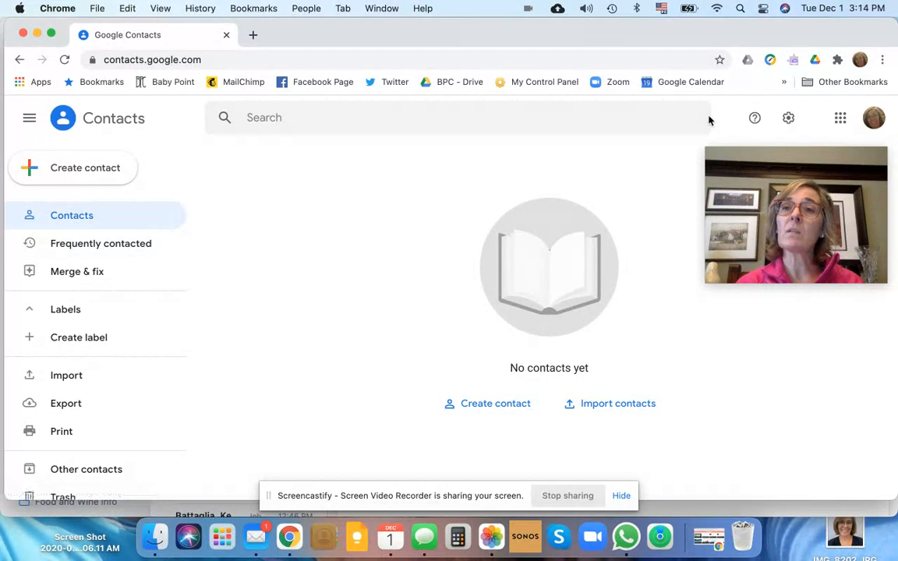
Check which Google account the browser profile is signed in to
left_click(860, 60)
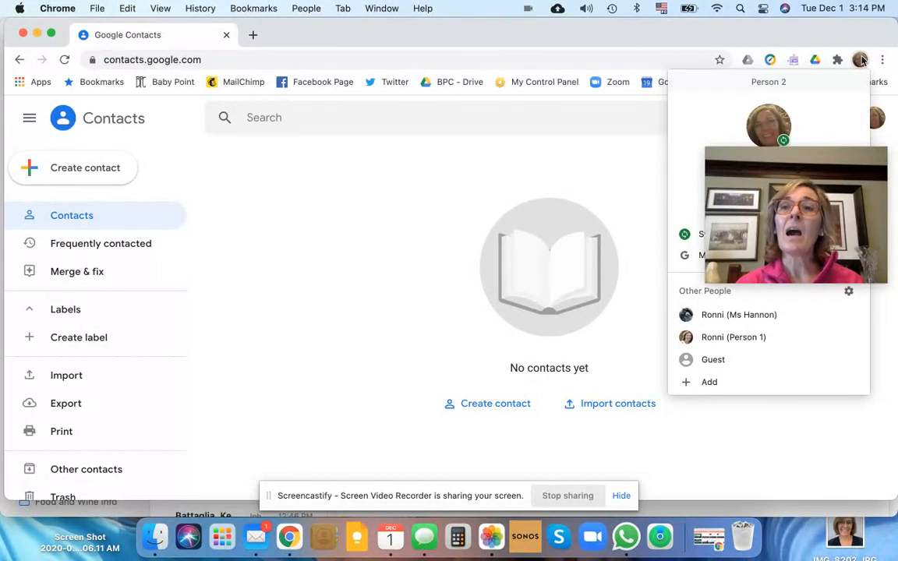
left_click_drag(726, 159, 728, 334)
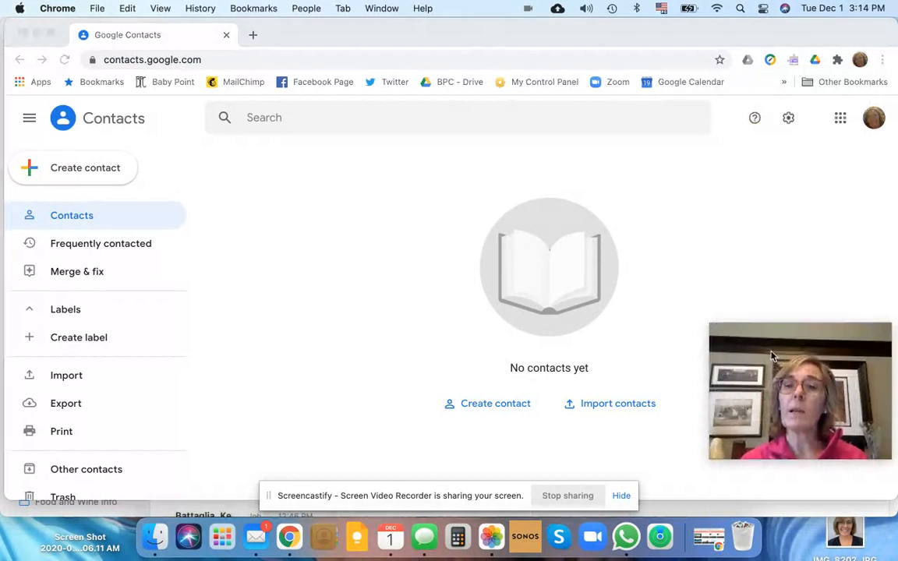
left_click(868, 60)
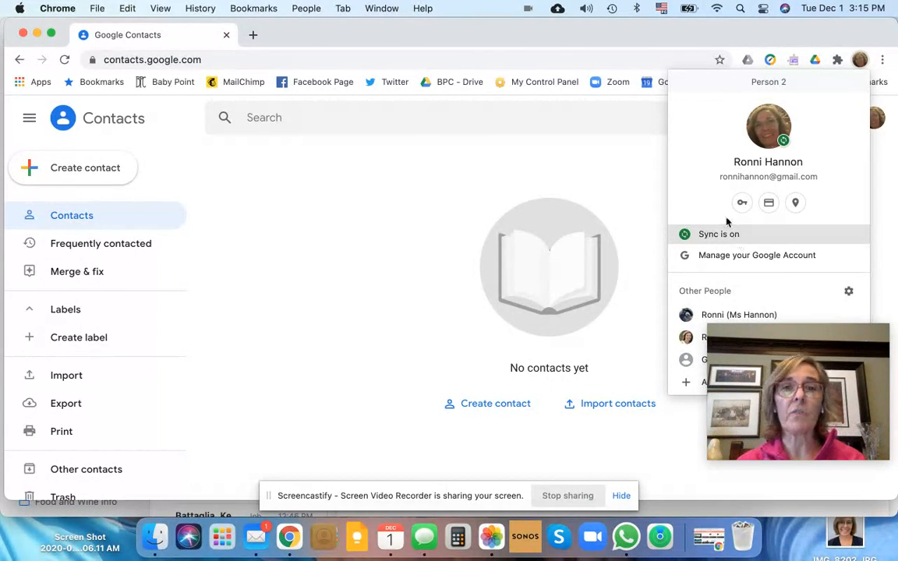
left_click(861, 62)
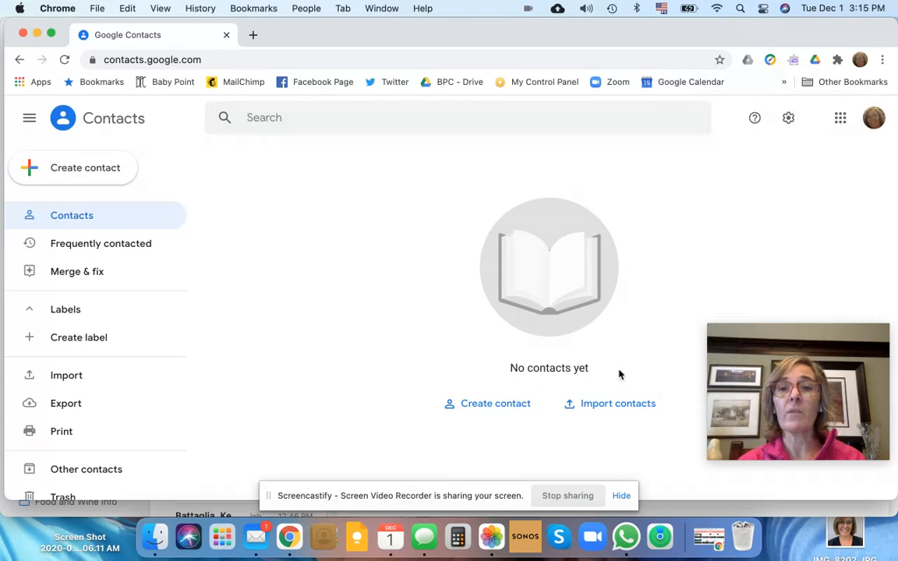
left_click(101, 178)
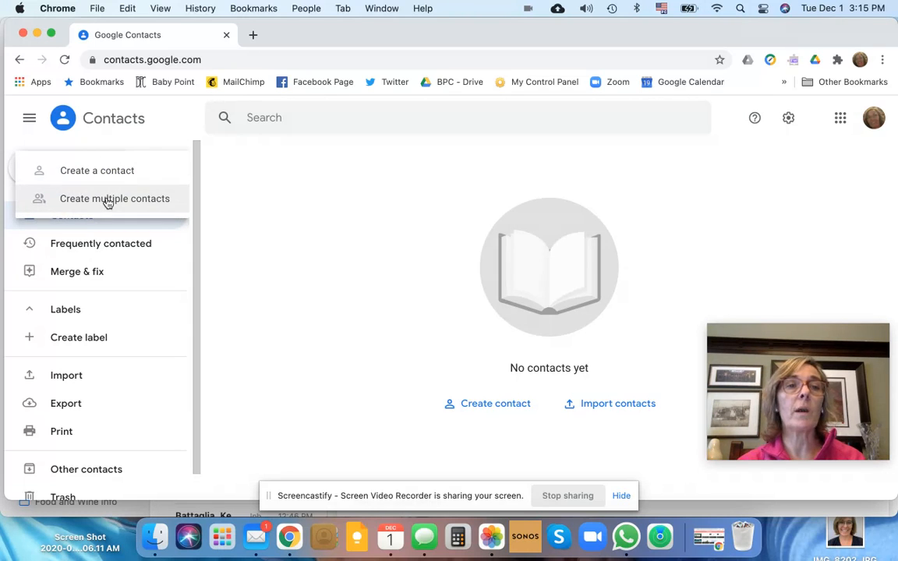
left_click(108, 199)
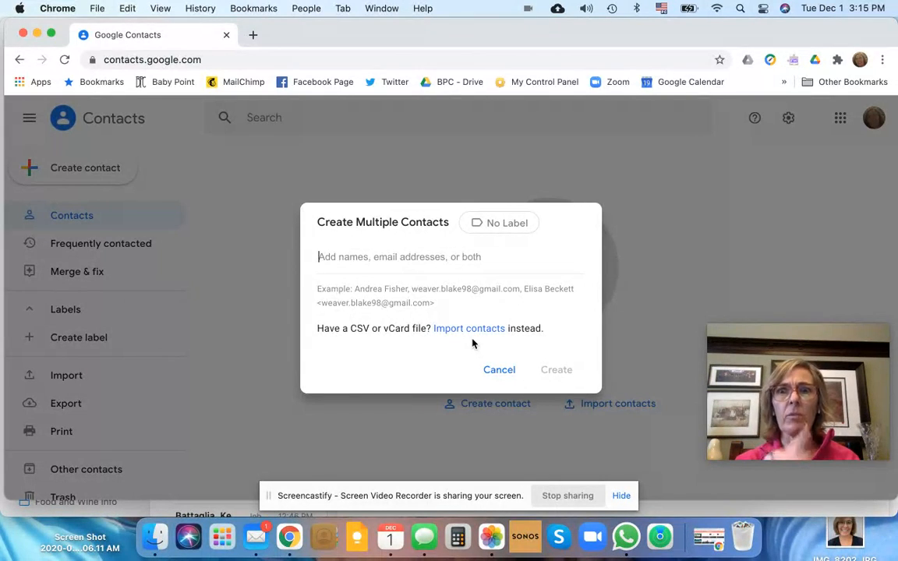
left_click(499, 372)
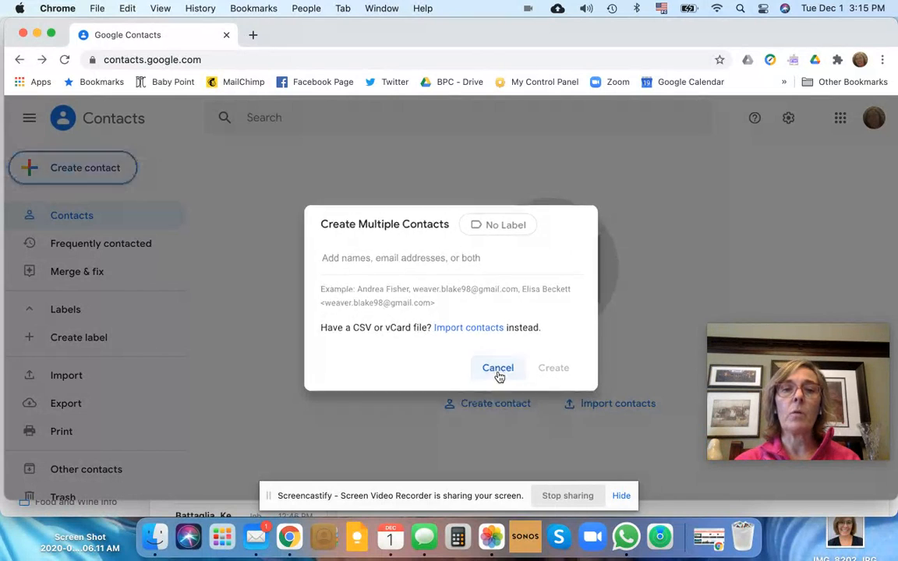
left_click(65, 173)
left_click(90, 198)
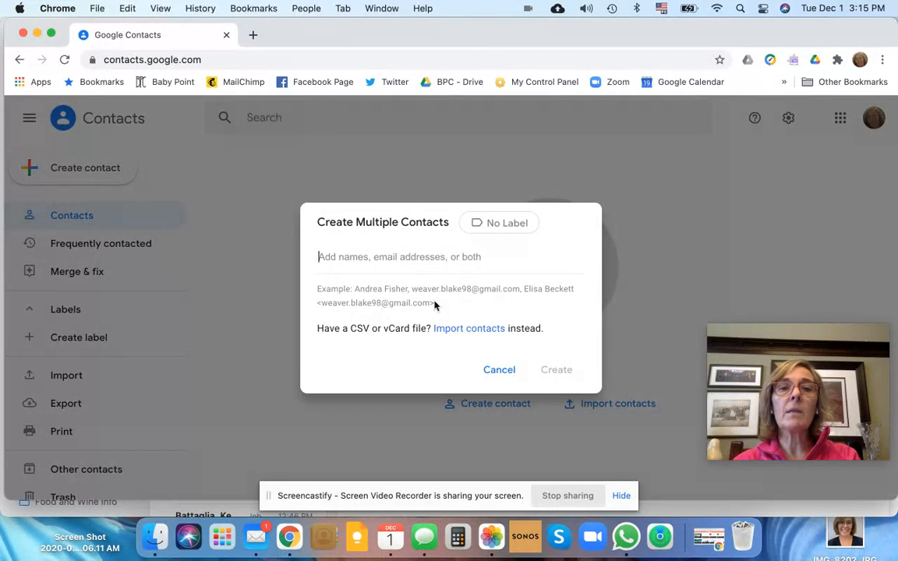
left_click(493, 371)
left_click(48, 166)
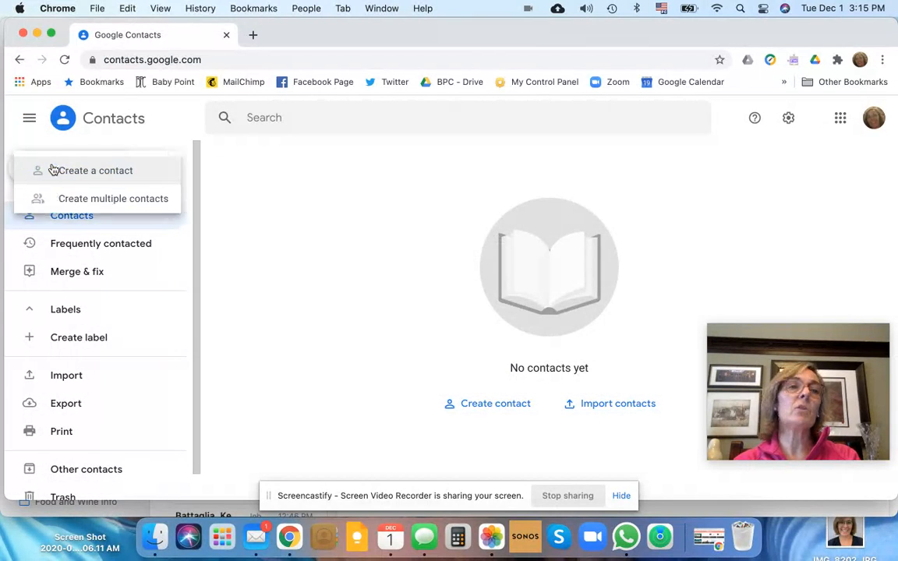
left_click(91, 199)
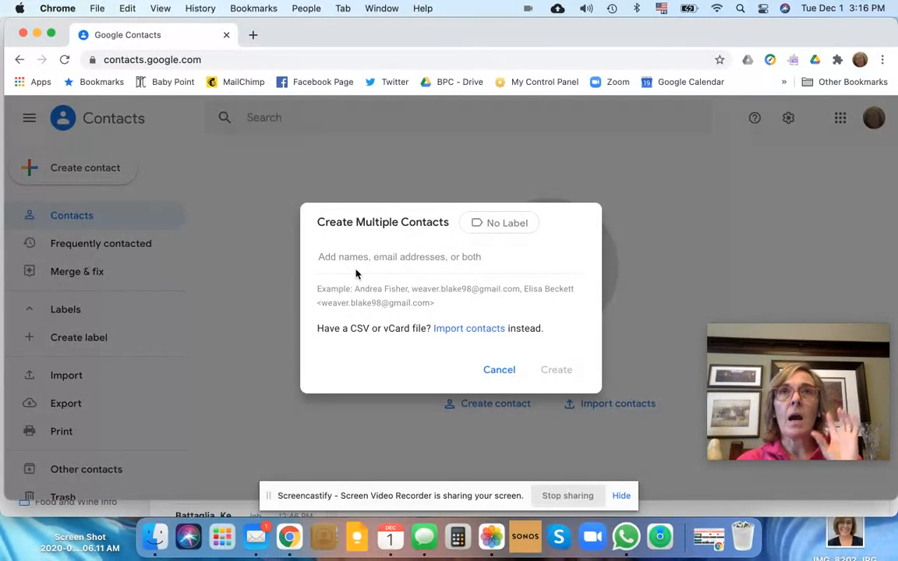
left_click(505, 371)
Start a new single contact and enter the person's first and last name, leaving company and job title blank
left_click(54, 180)
left_click(106, 171)
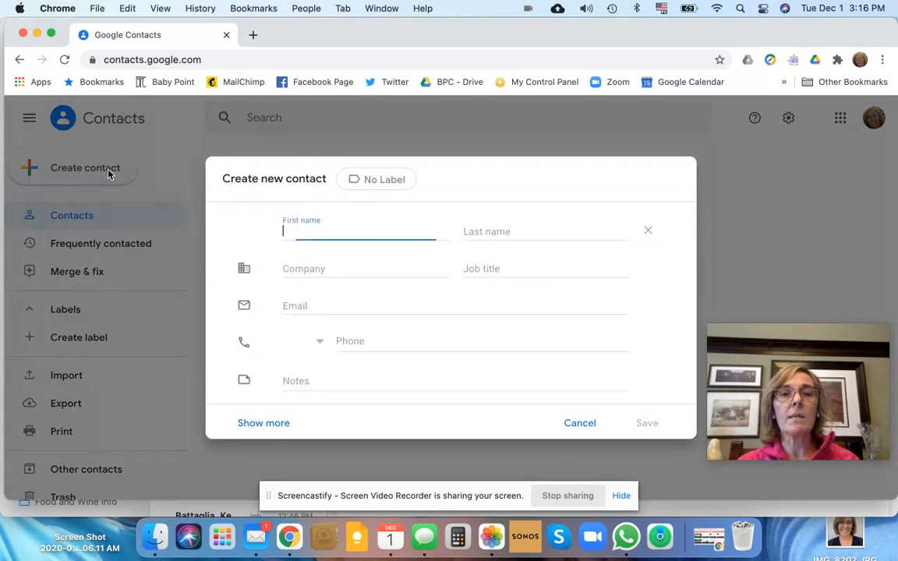
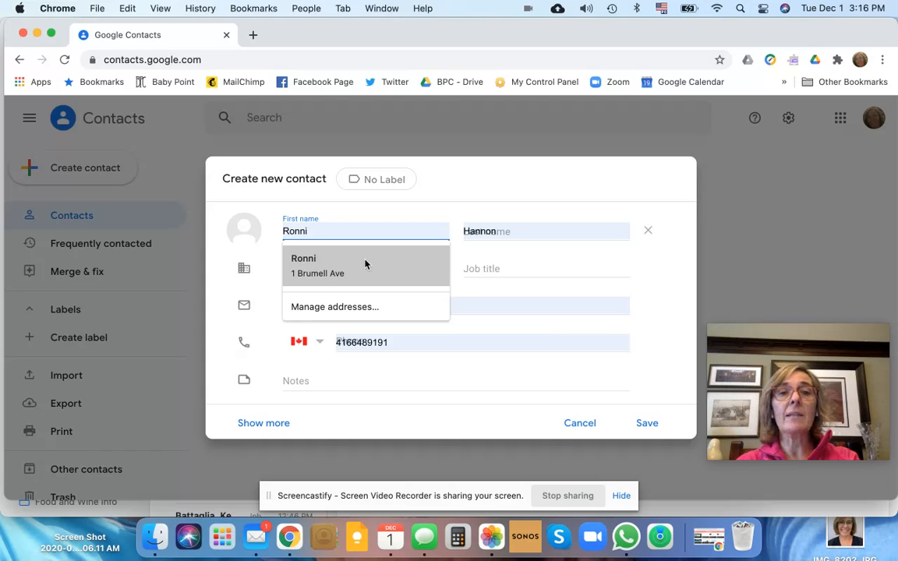
left_click(482, 231)
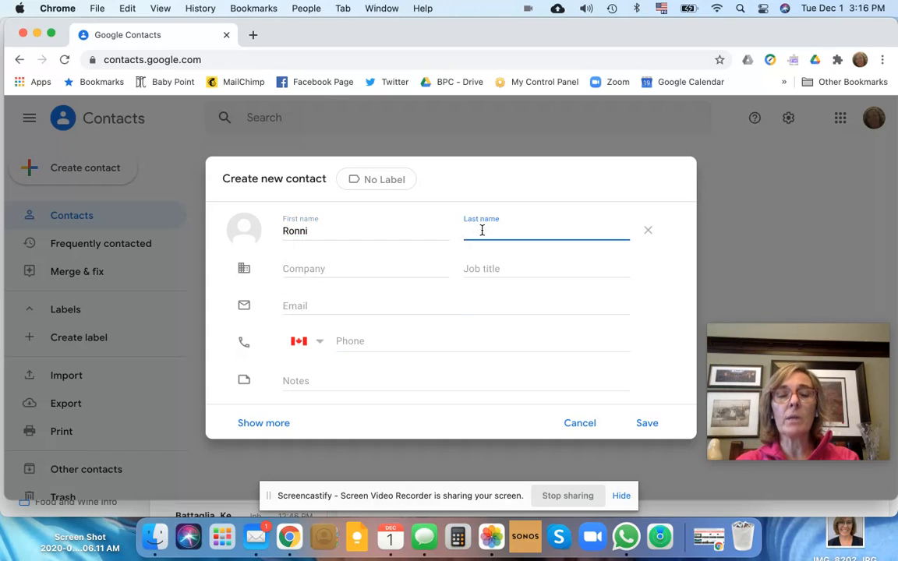
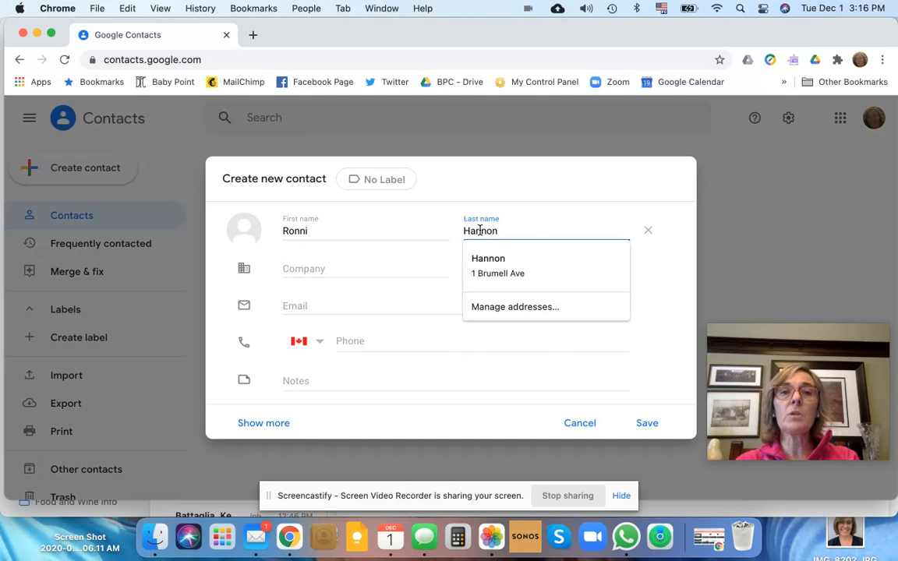
left_click(317, 269)
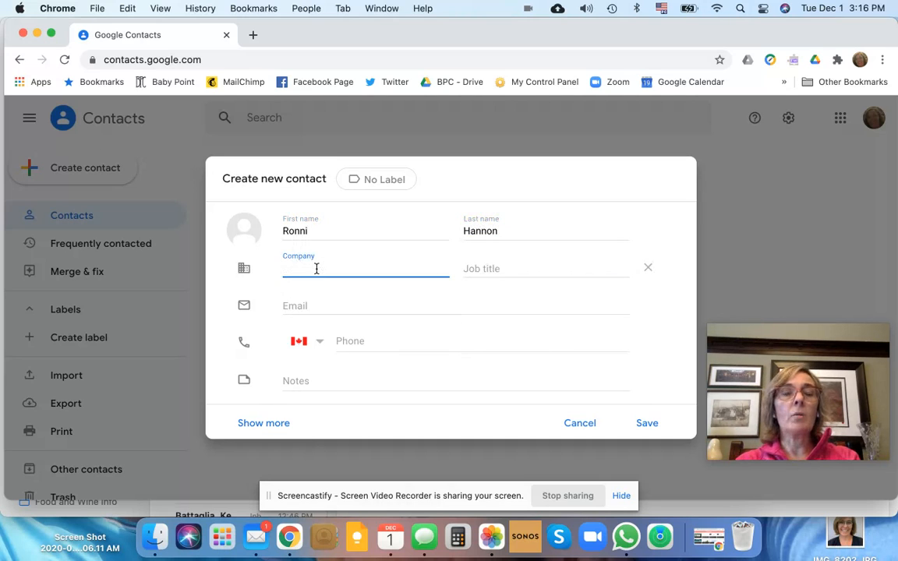
left_click(503, 268)
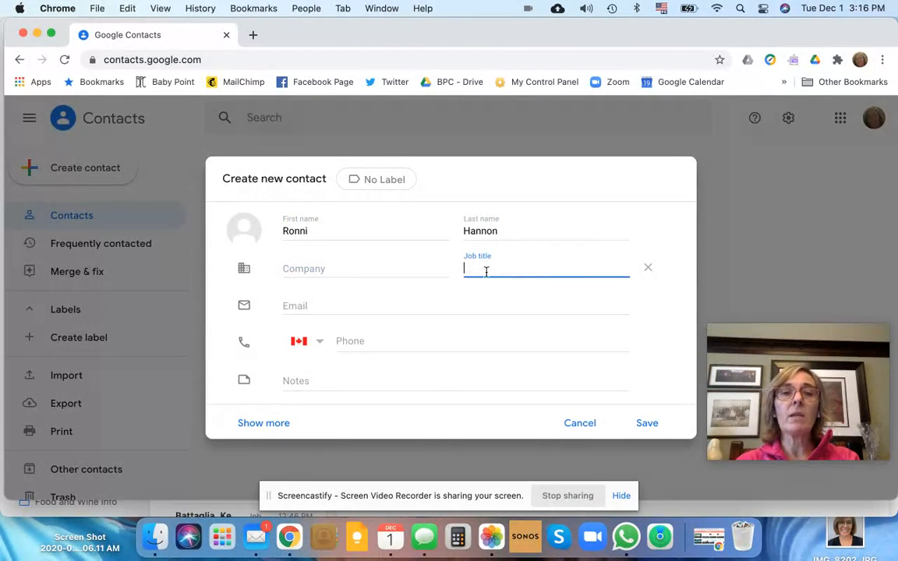
Enter the contact's personal e-mail address and label it Home
left_click(321, 305)
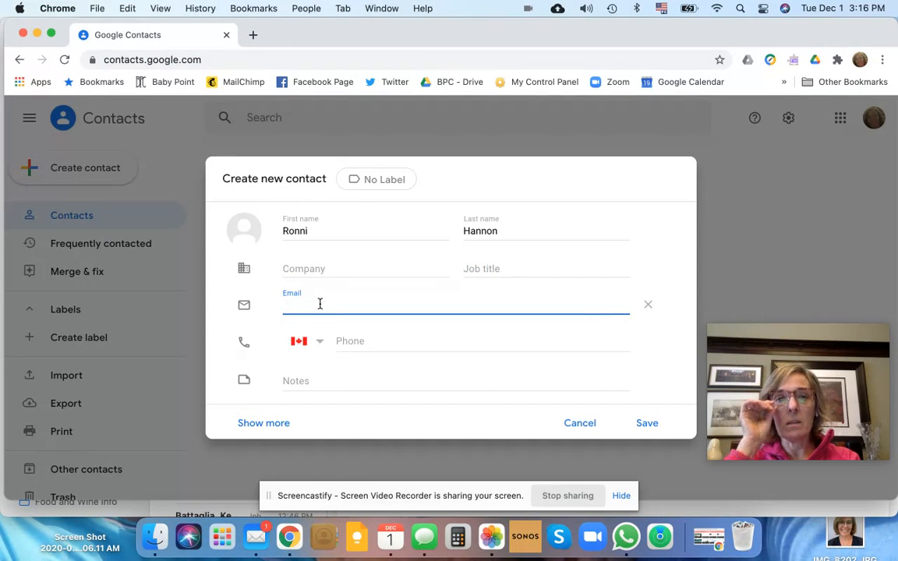
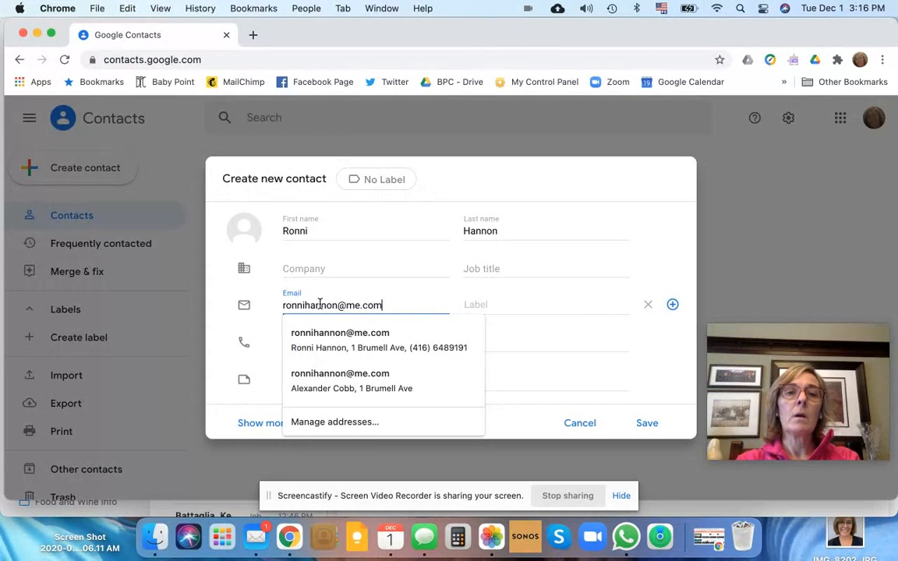
left_click(495, 306)
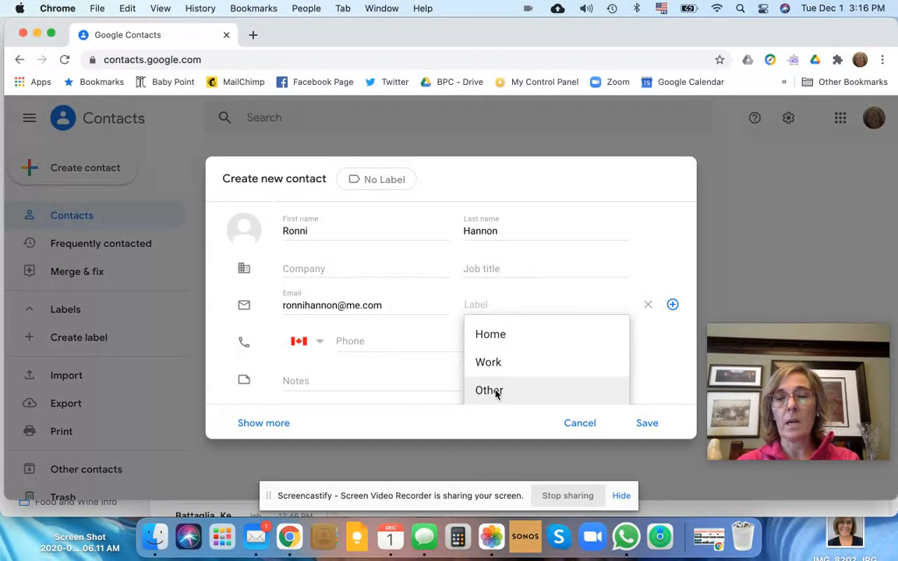
left_click(493, 337)
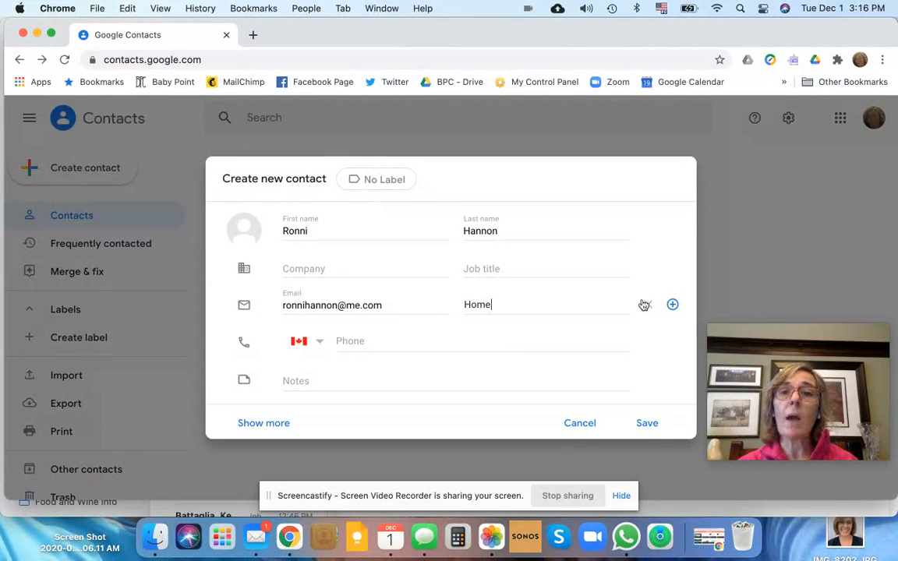
Add a second e-mail entry with the contact's work address and label it Work
left_click(673, 309)
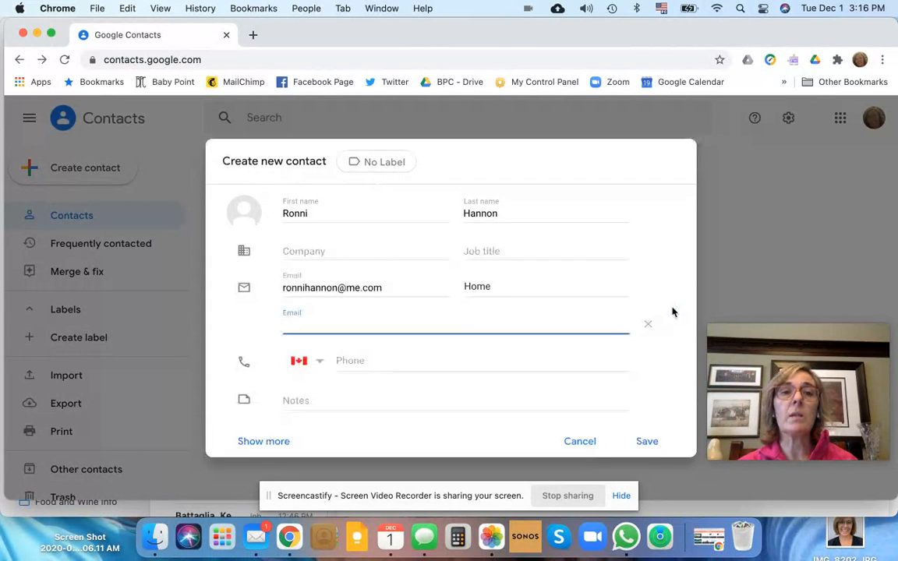
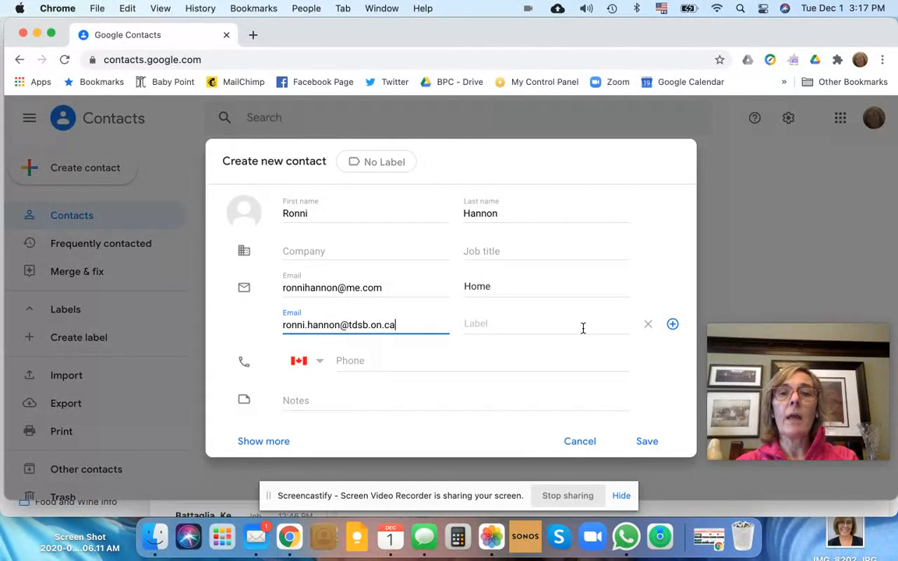
left_click(582, 329)
left_click(505, 388)
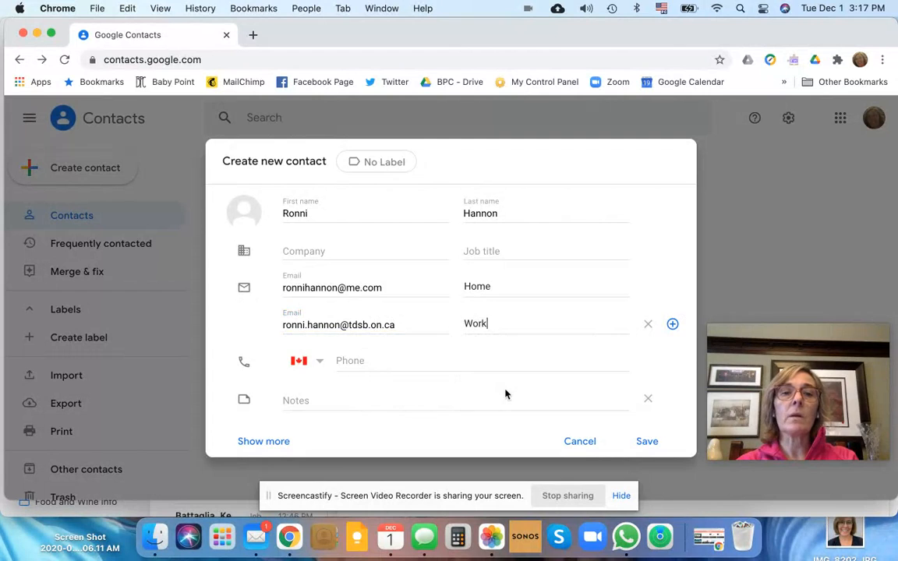
Enter the contact's phone number with the Canadian country setting
left_click(366, 361)
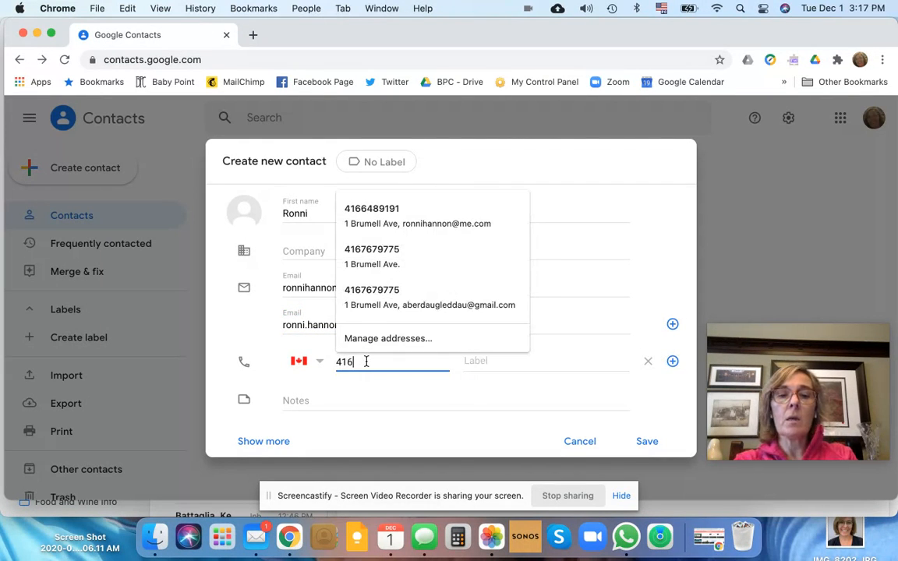
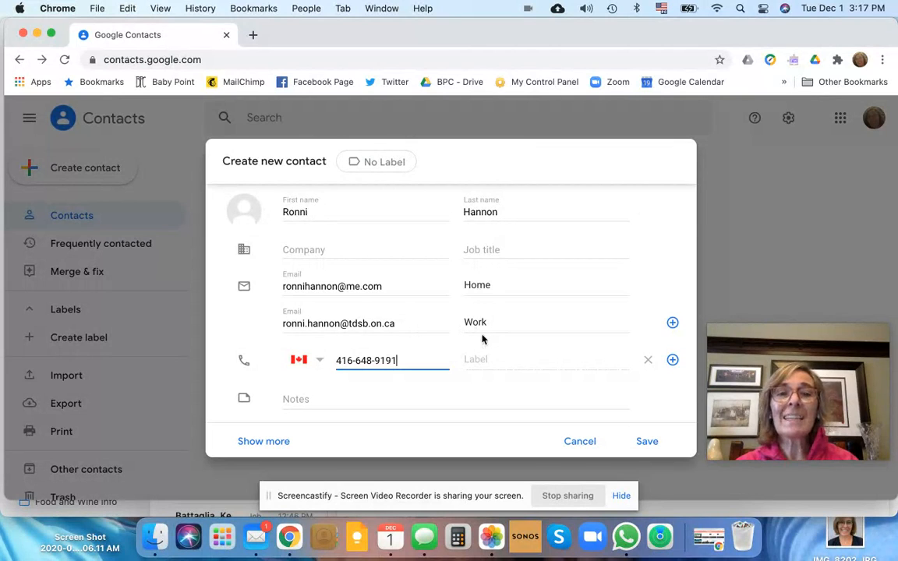
Label the contact's phone number as Mobile
left_click(486, 359)
scroll(490, 399, "down", 3)
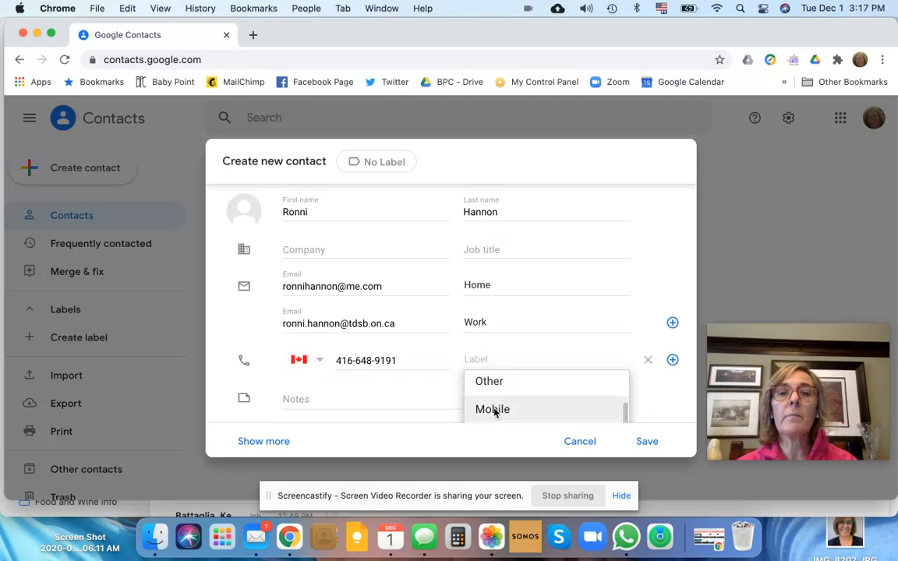
left_click(493, 409)
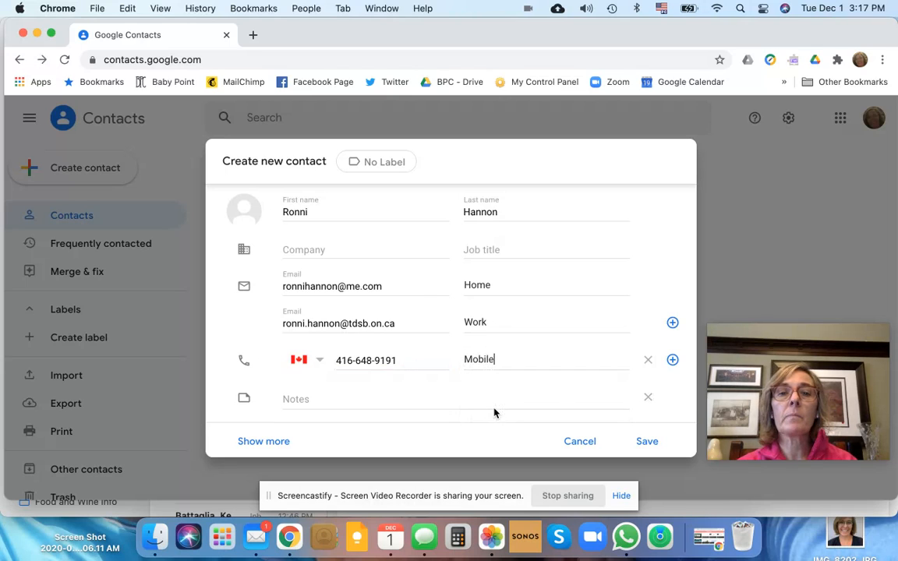
Assign the contact to a new label named Friends and save the contact
left_click(392, 164)
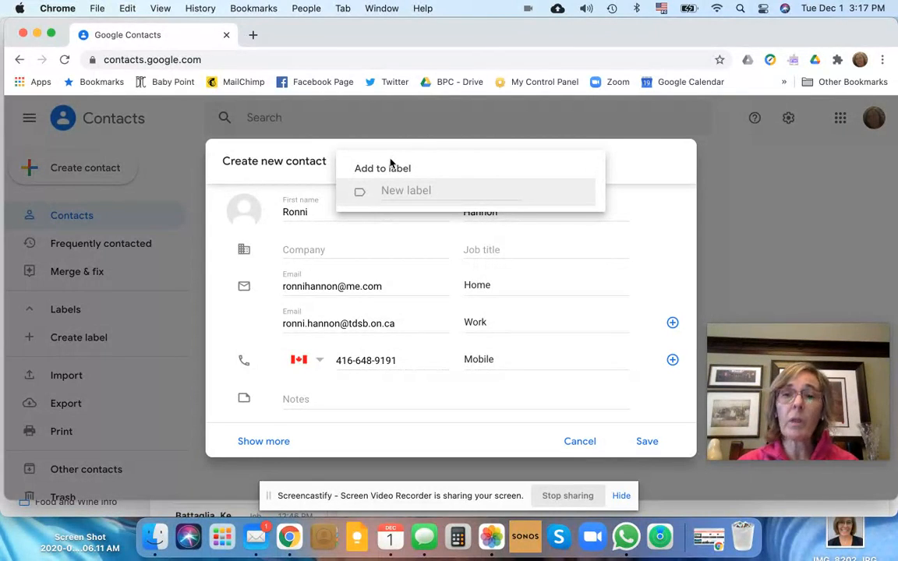
left_click(393, 184)
type("Friends")
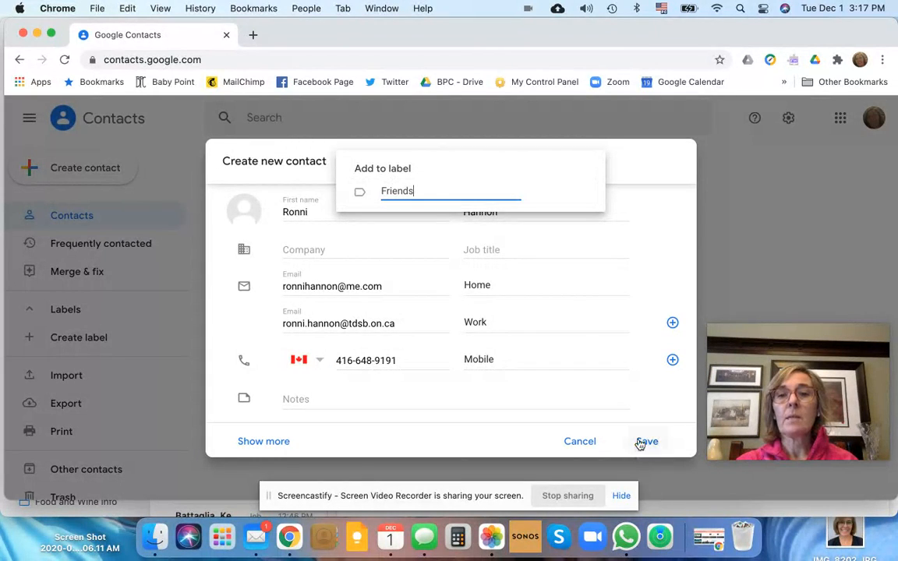
left_click(641, 442)
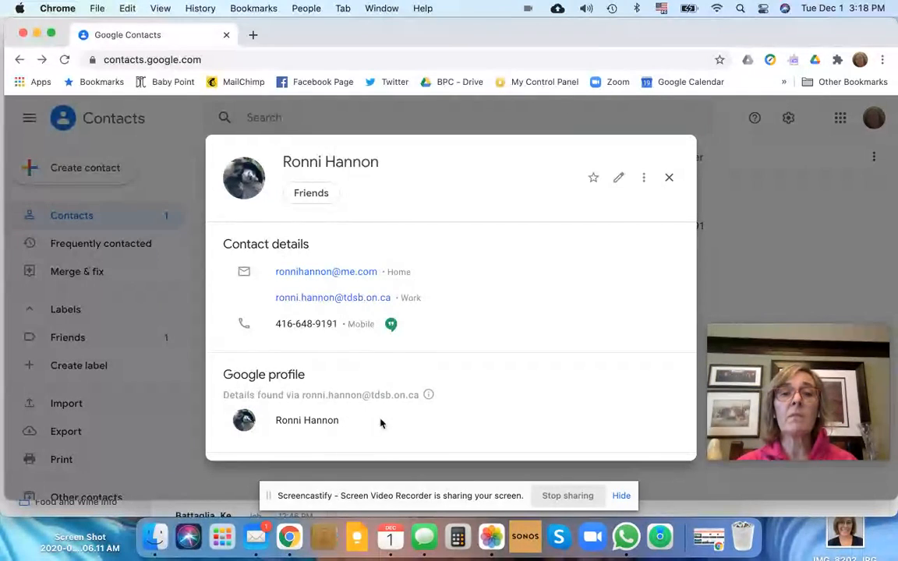
Review the saved contact's details and list of past e-mail interactions, and close the contact card
scroll(389, 425, "down", 5)
scroll(390, 428, "down", 1)
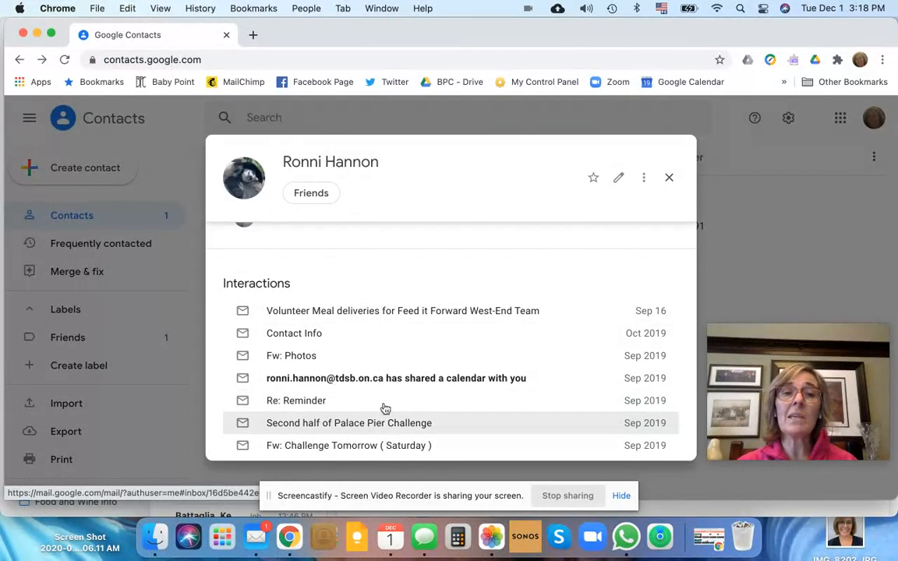
scroll(385, 319, "up", 3)
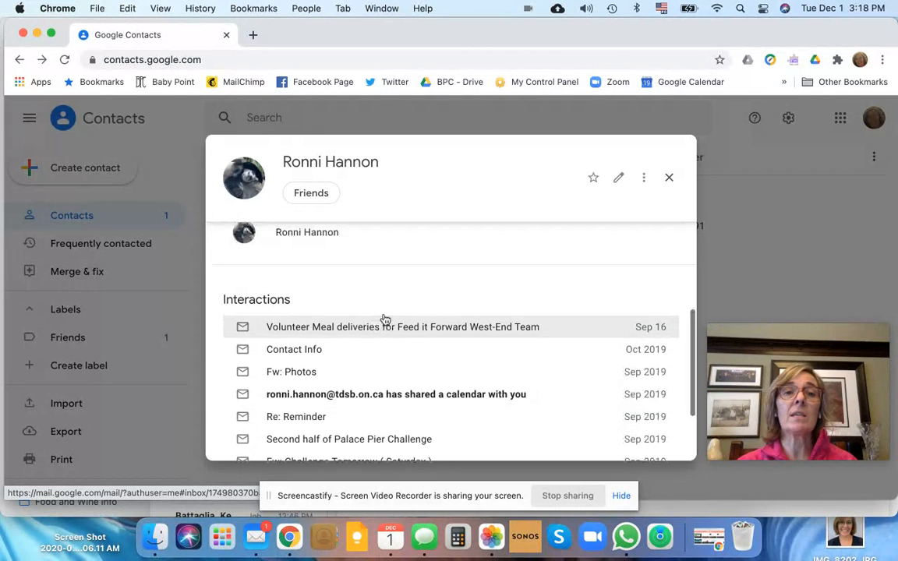
scroll(384, 319, "down", 5)
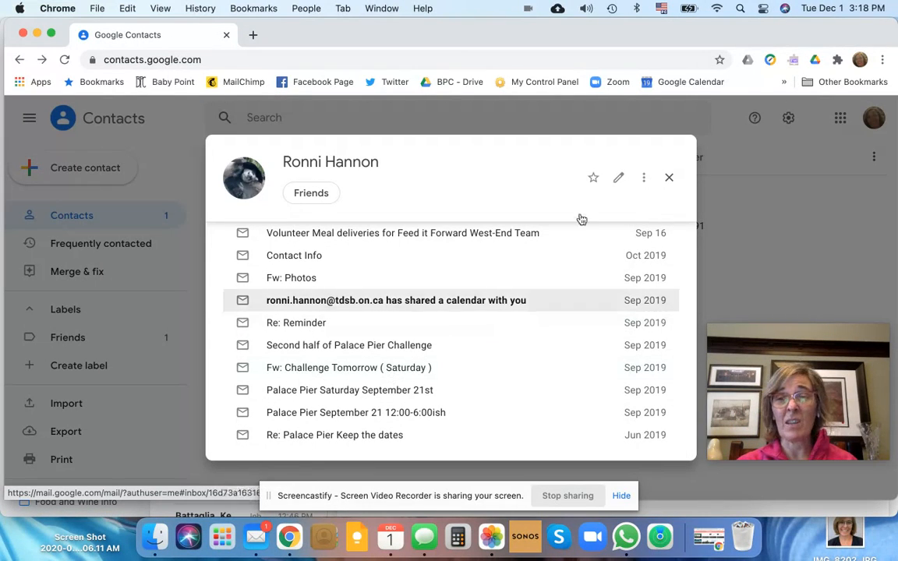
scroll(583, 266, "up", 10)
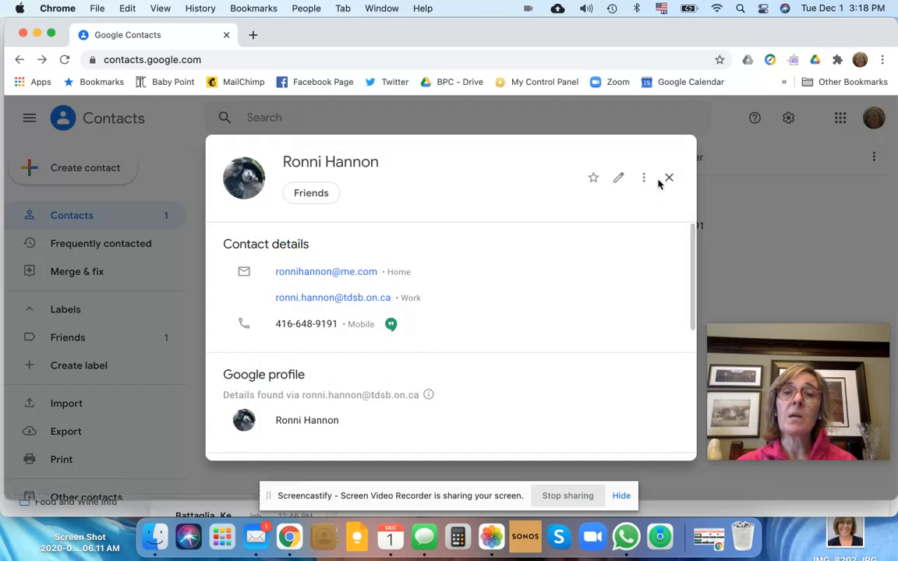
left_click(669, 177)
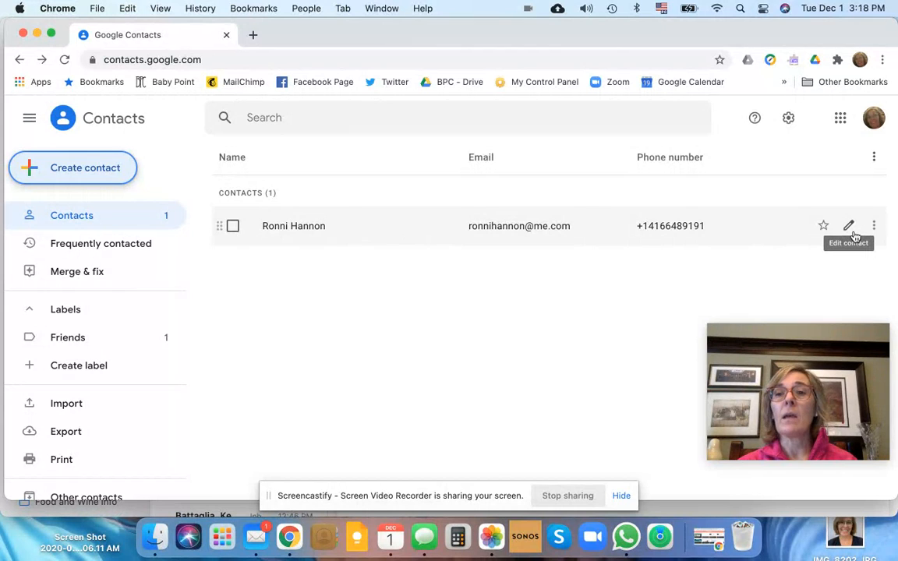
Reopen the saved contact from the contact list, look through its full card, and close it
left_click(305, 225)
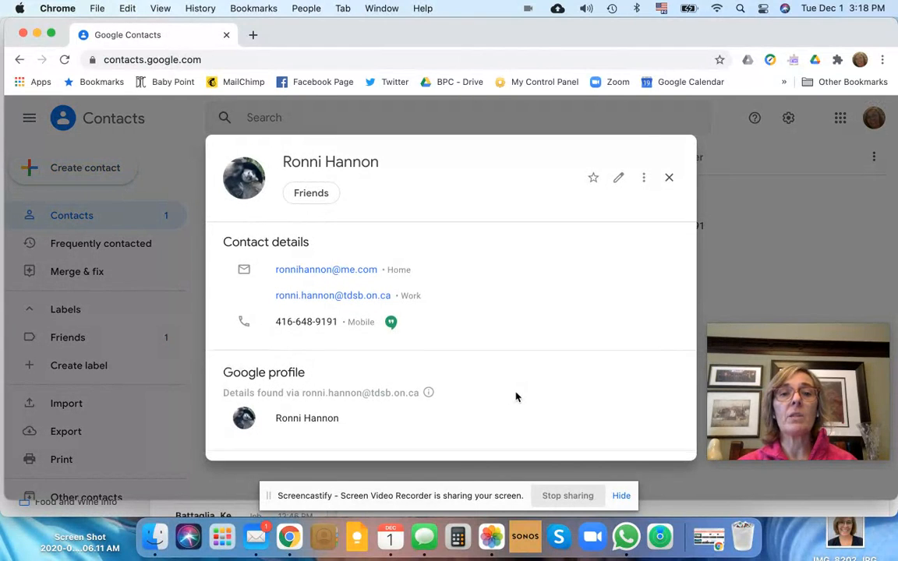
scroll(515, 398, "down", 2)
scroll(515, 398, "down", 2)
scroll(515, 396, "up", 5)
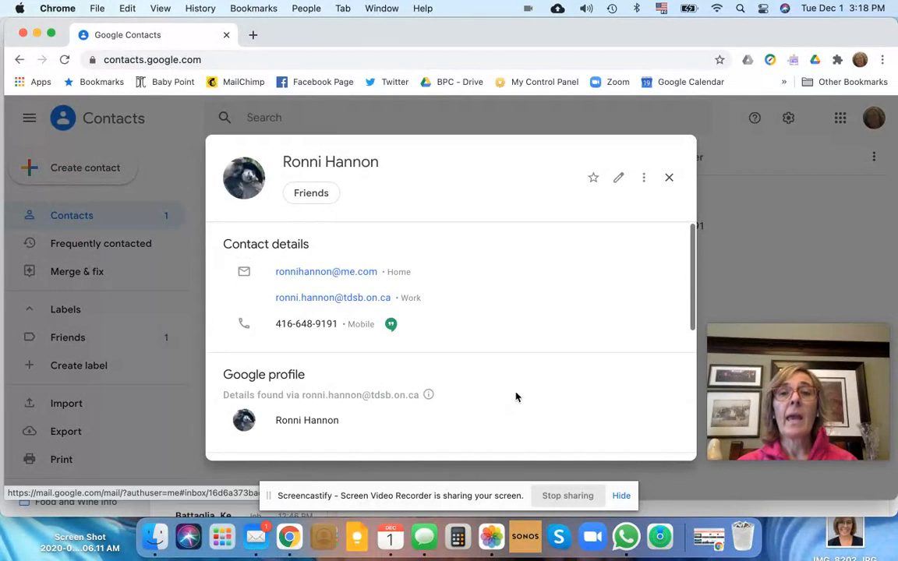
left_click(669, 180)
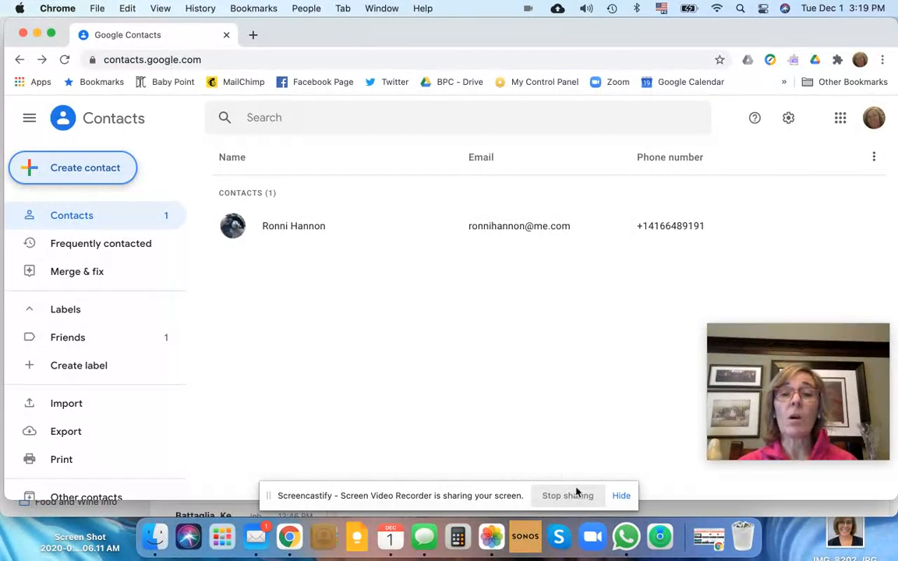
Start another new single contact with a blank form
left_click(84, 174)
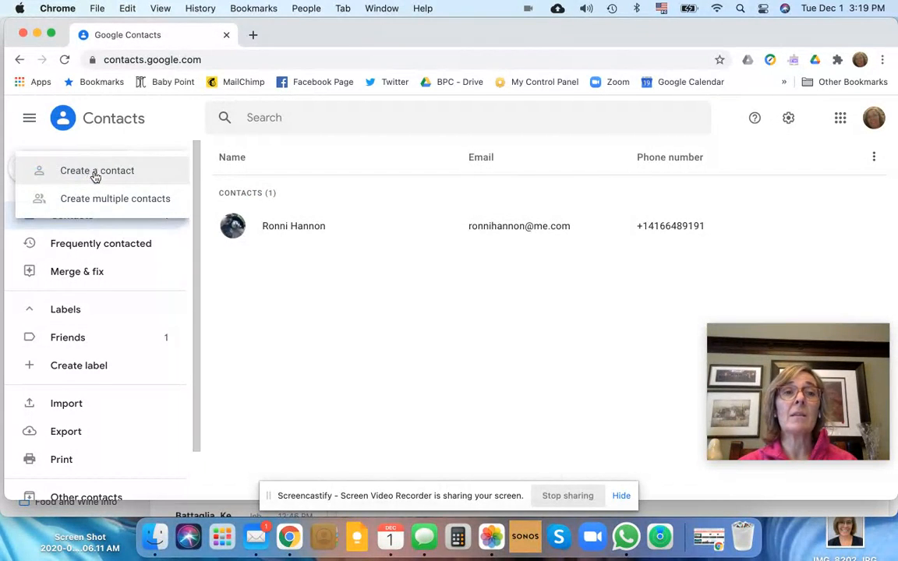
left_click(95, 173)
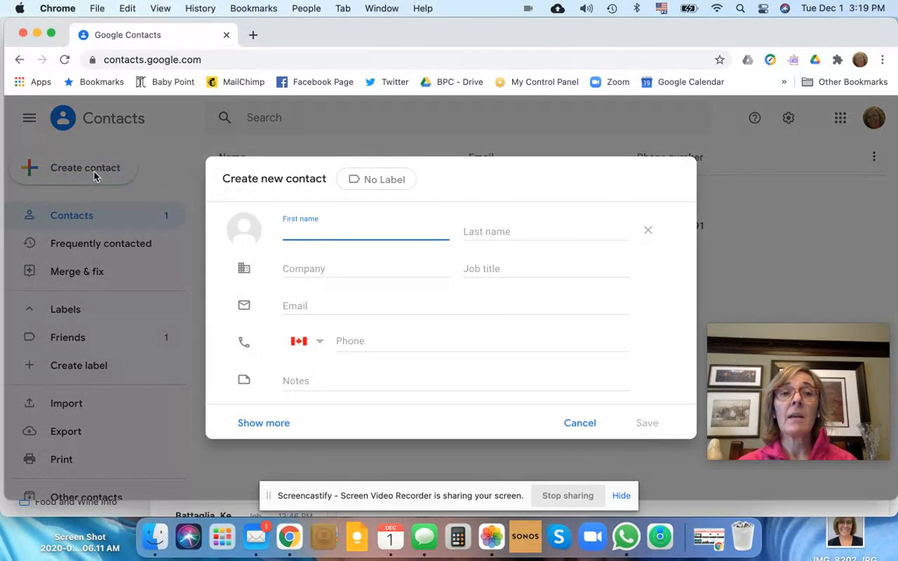